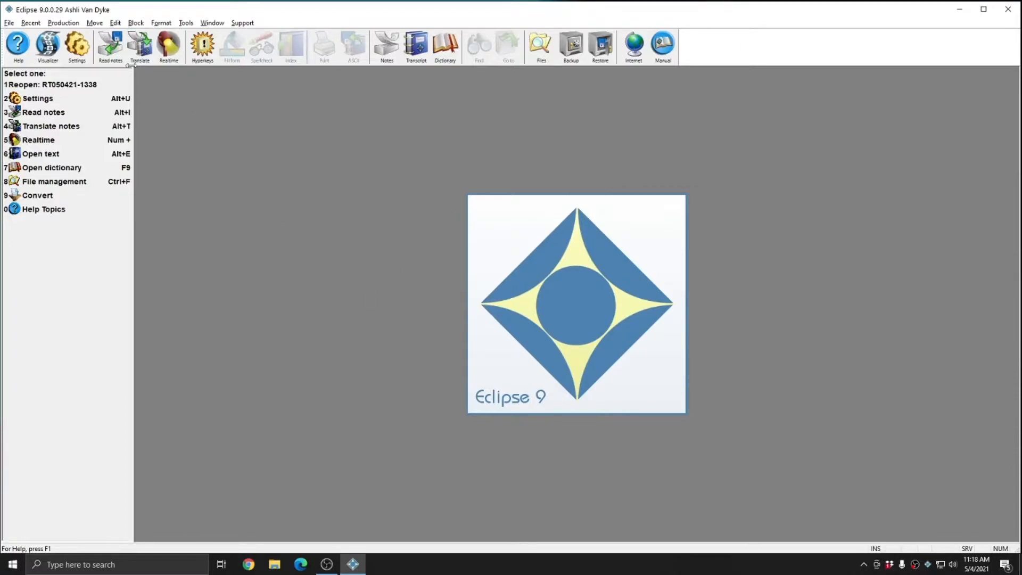
- Open the settings for translating notes and choose Virtual realtime as the translation mode
left_click(64, 22)
left_click(348, 195)
key("alt+t")
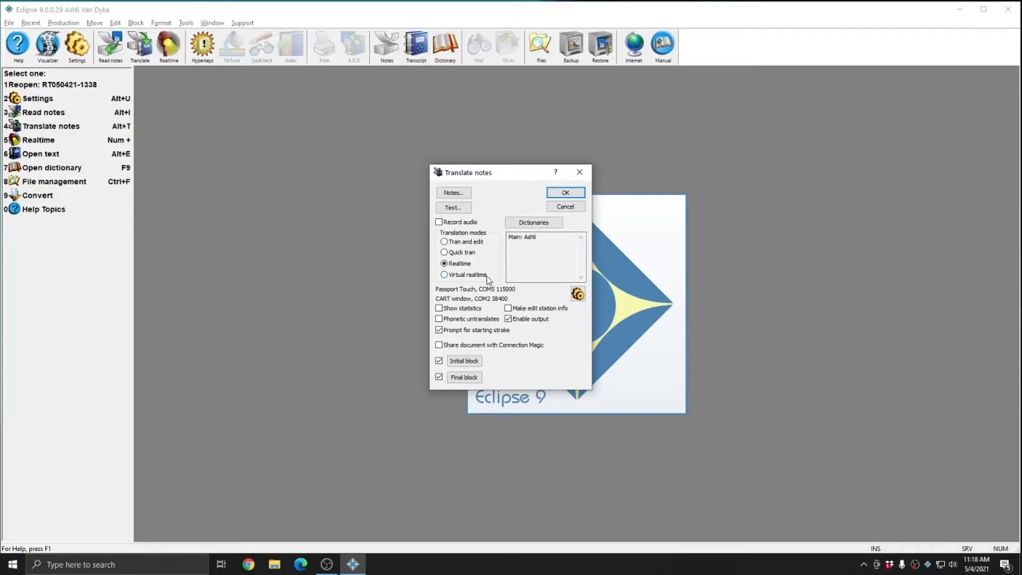
left_click(469, 276)
- Check the CART window entry among the realtime output formats in the user settings
left_click(578, 294)
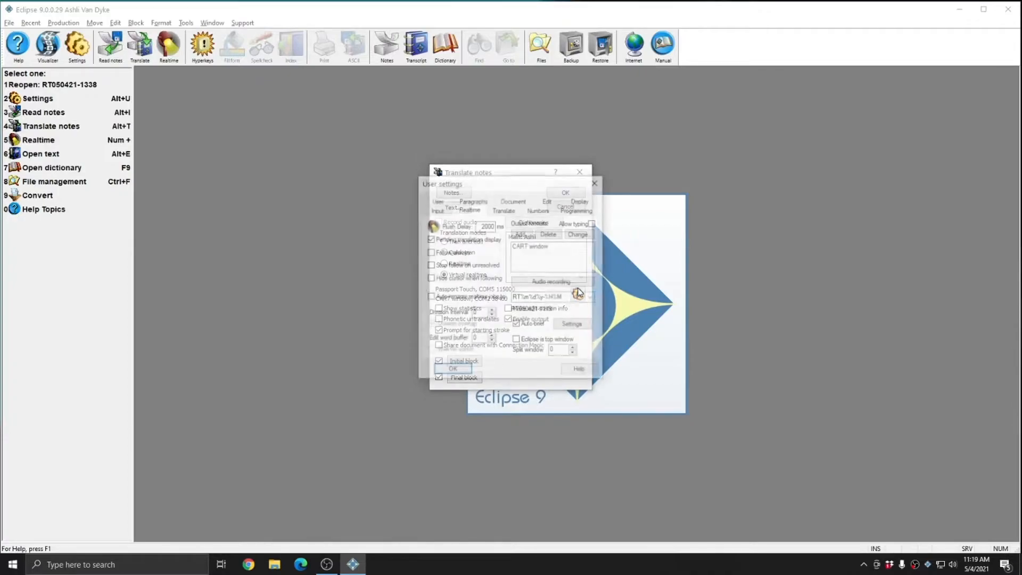
left_click(546, 250)
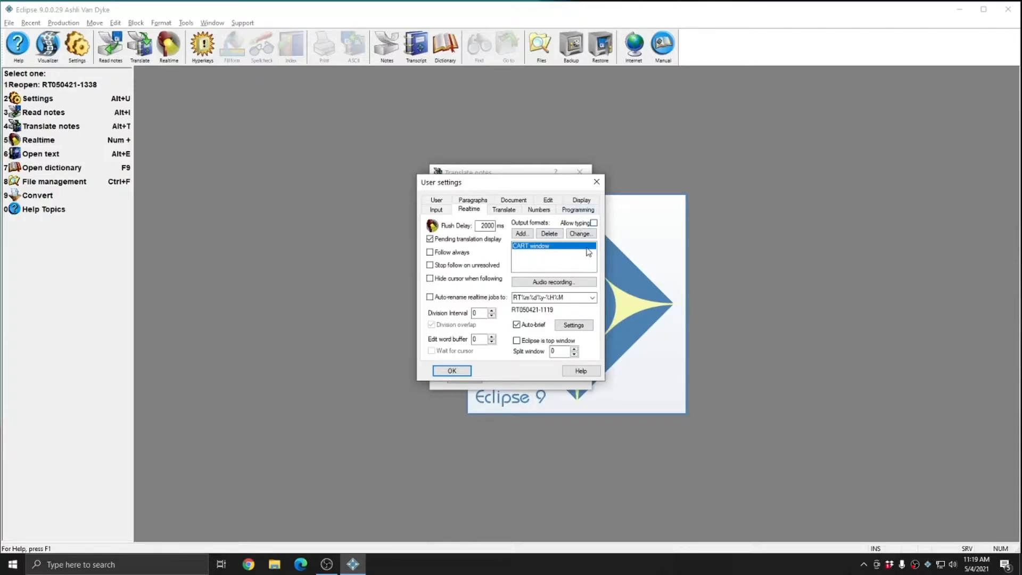
left_click(597, 182)
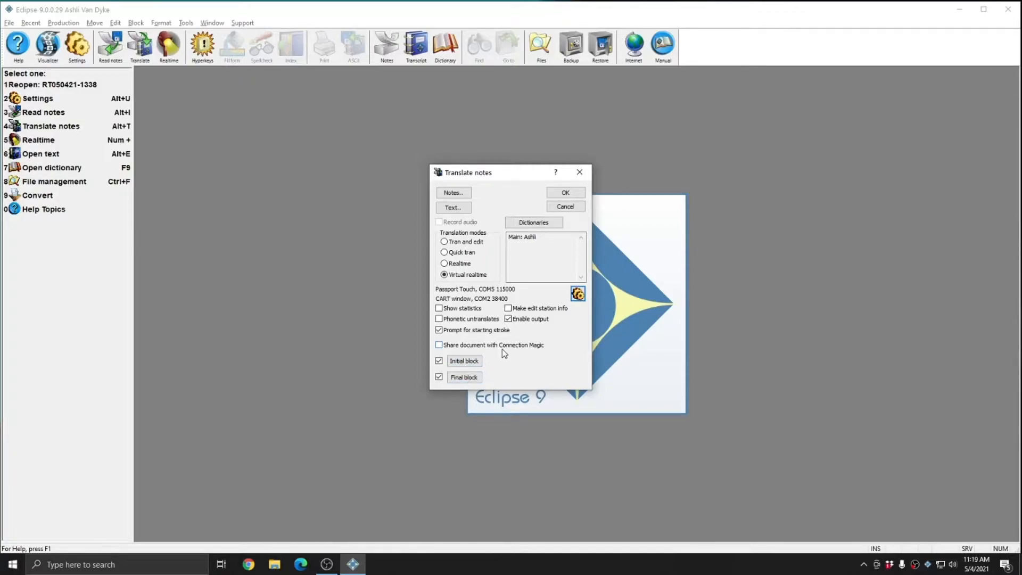
- Enable sharing the document with Connection Magic and choose Sample Note File.not as the notes to translate
left_click(440, 345)
left_click(454, 194)
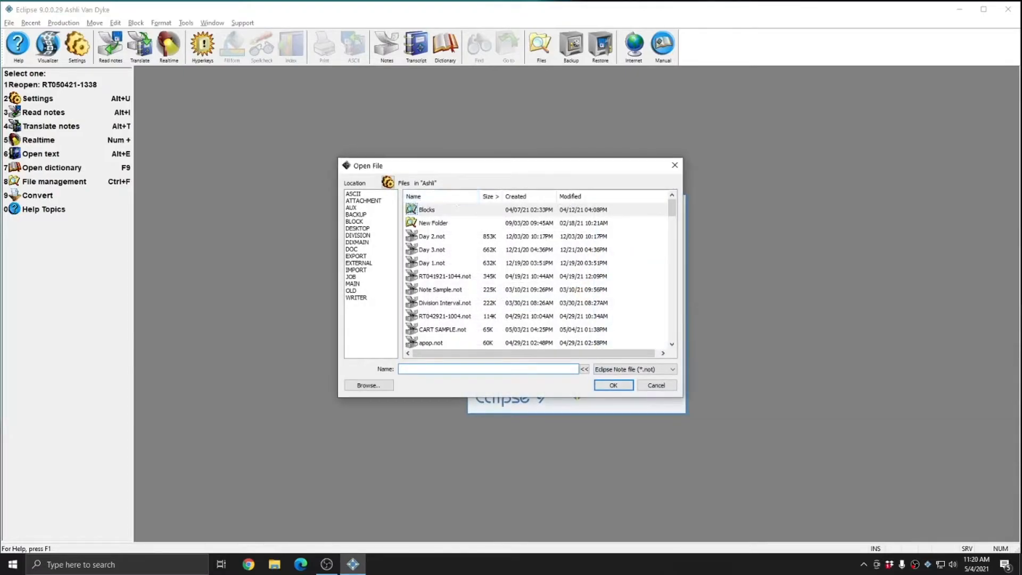
type("sa")
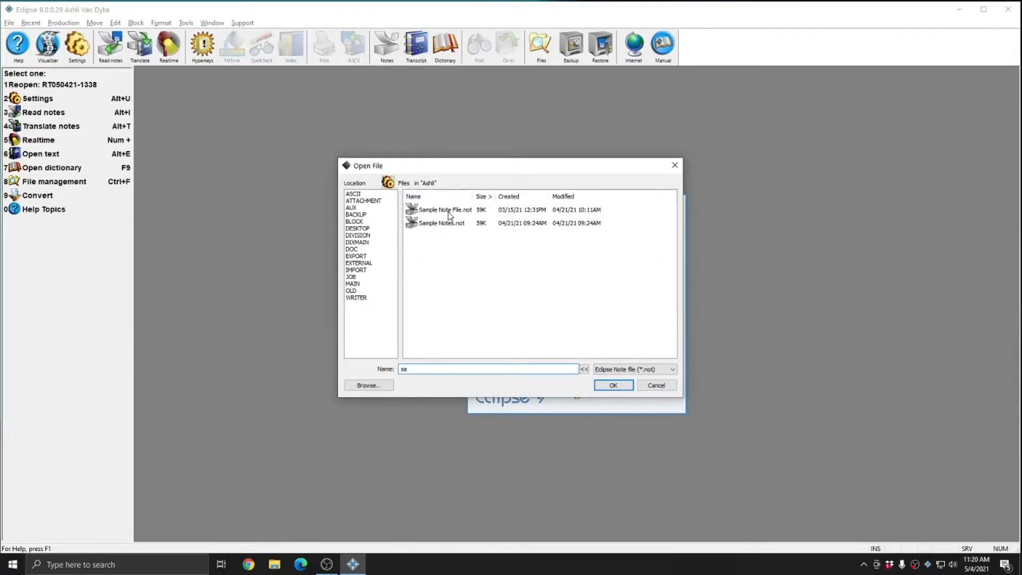
double_click(447, 211)
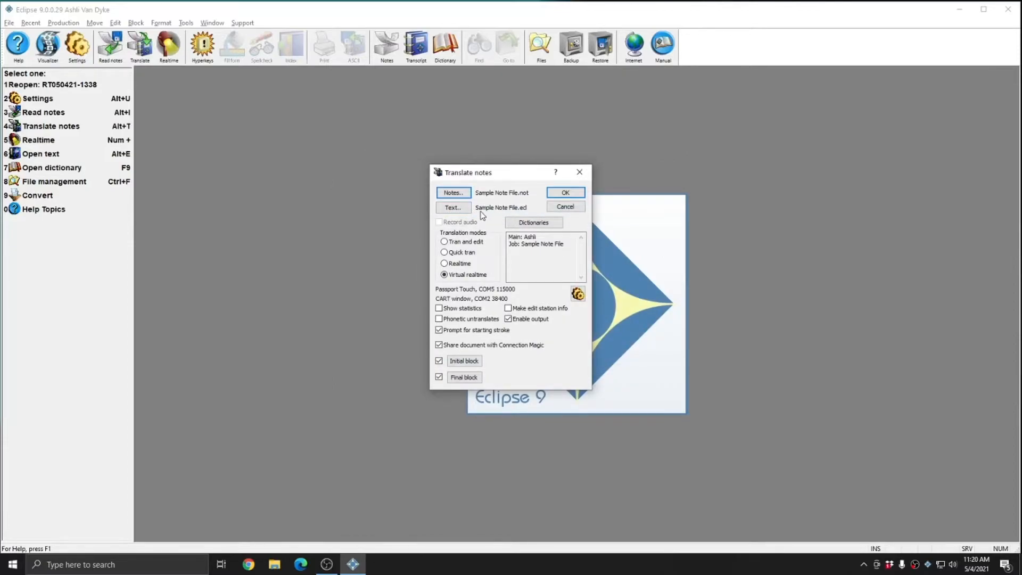
- Name the output text file New Virtual Realtime and start the translation
left_click(447, 209)
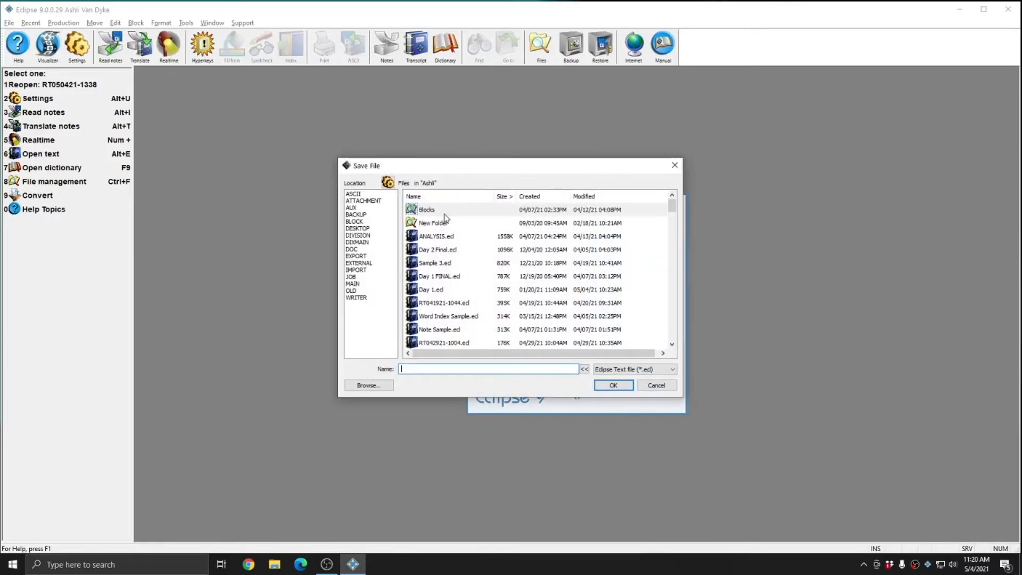
type("New Vi")
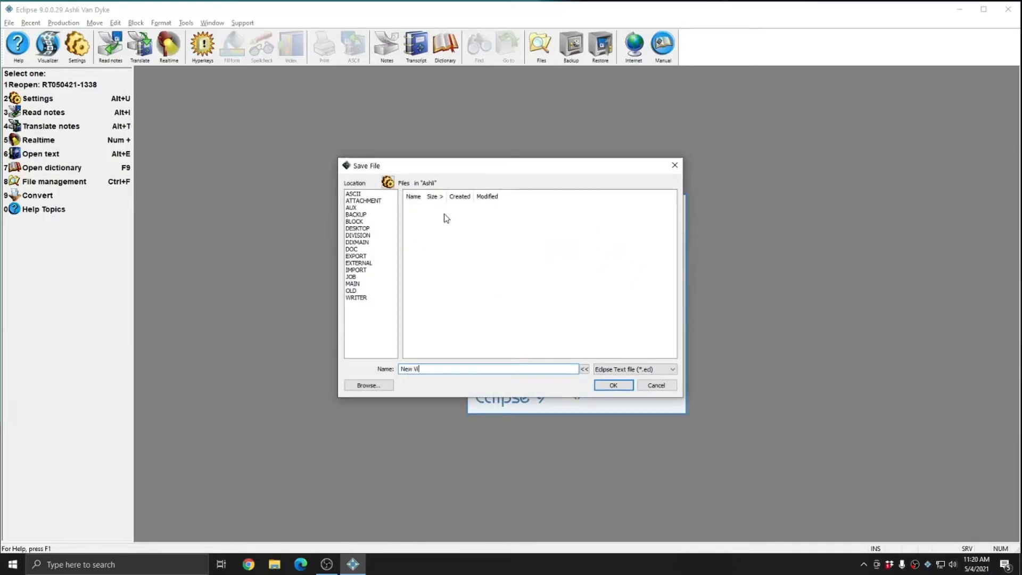
type("rtual Realtime")
key("Return")
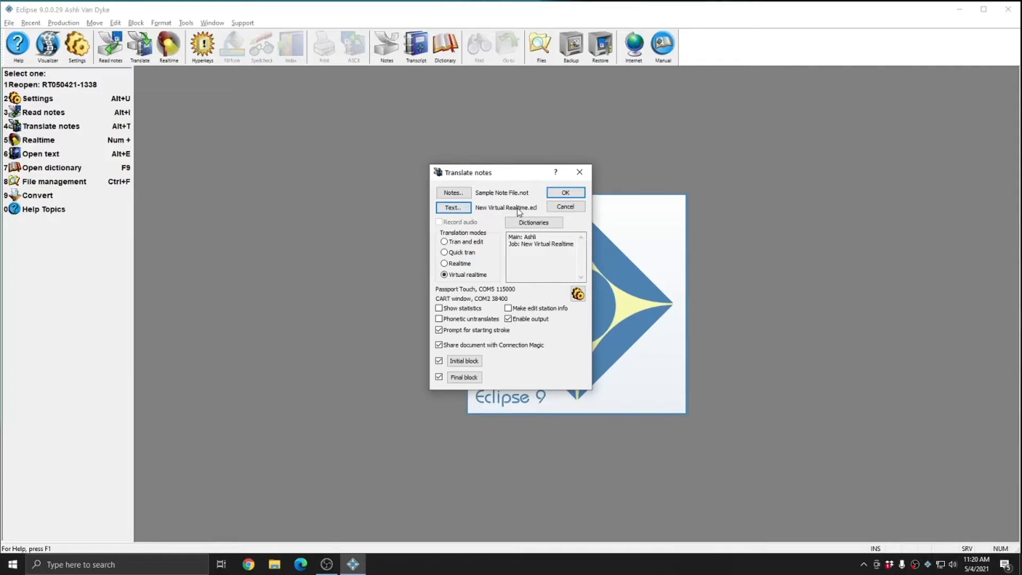
left_click(557, 195)
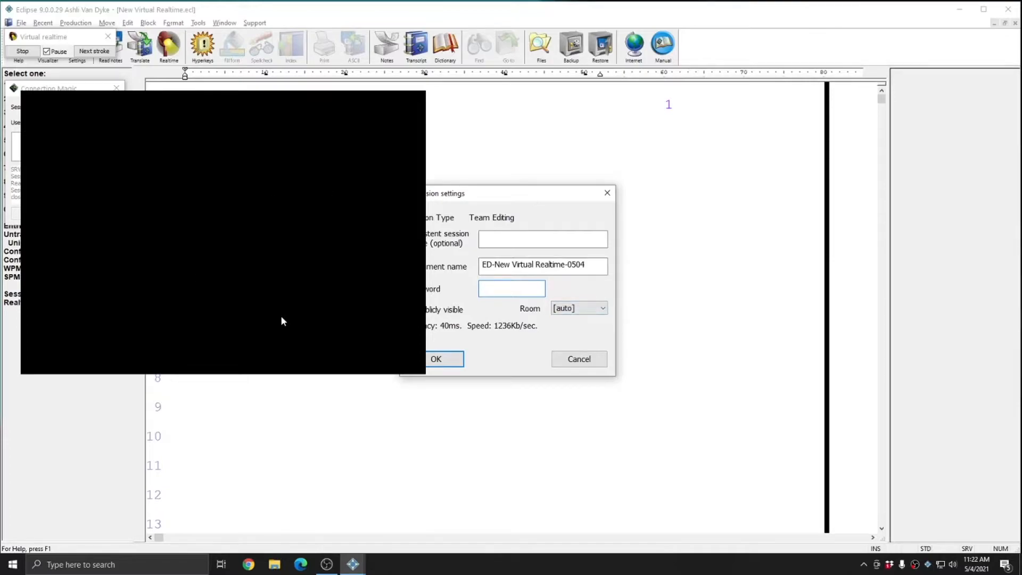
- Move the CART window clear of the session settings, enter the session password and open the team editing session
left_click_drag(165, 217, 657, 257)
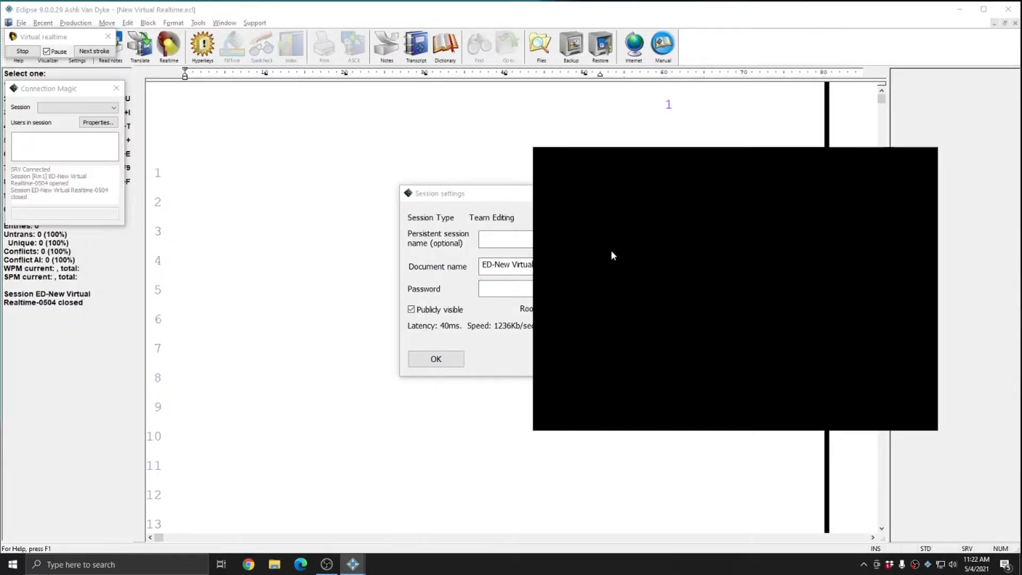
left_click_drag(434, 194, 309, 181)
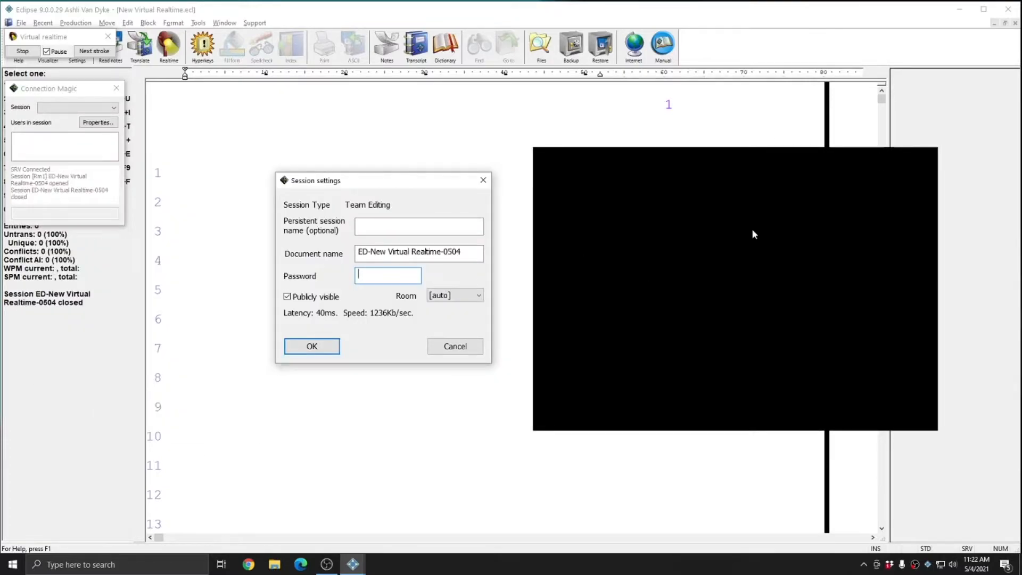
type("••••")
left_click(307, 355)
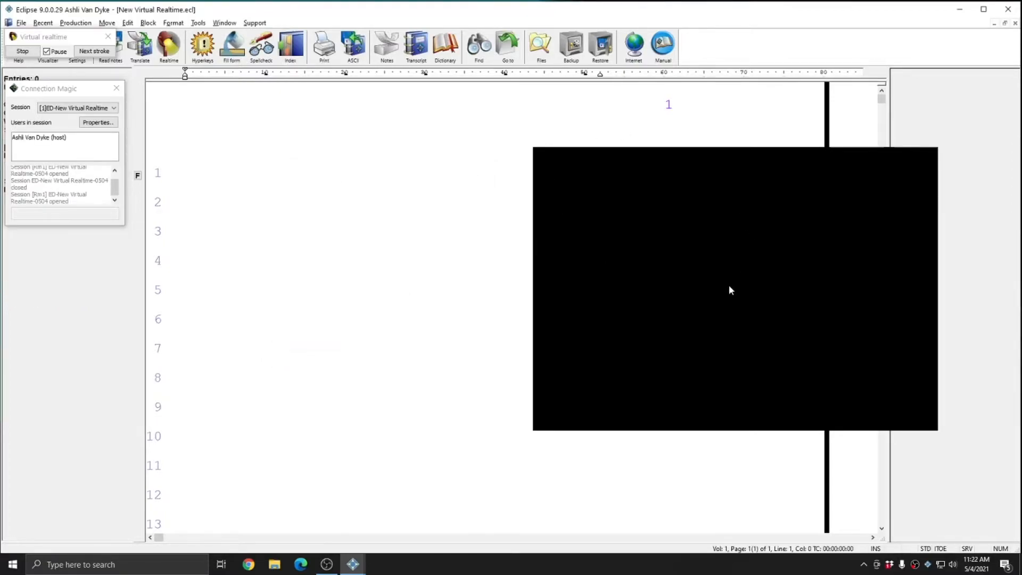
- Move the CART window farther off the transcript text, then run the virtual realtime translation briefly and pause it
left_click_drag(732, 282, 792, 261)
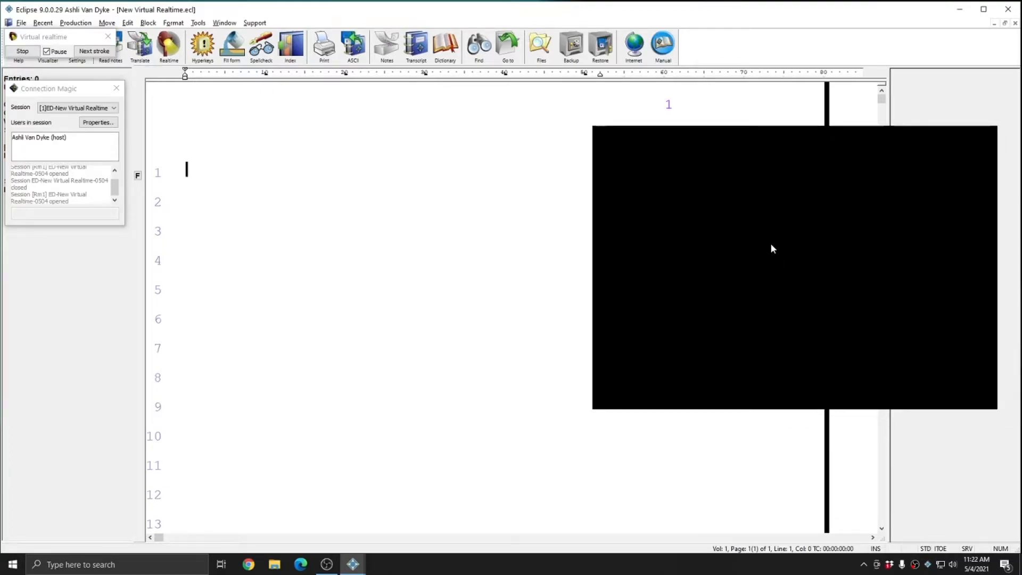
left_click(53, 45)
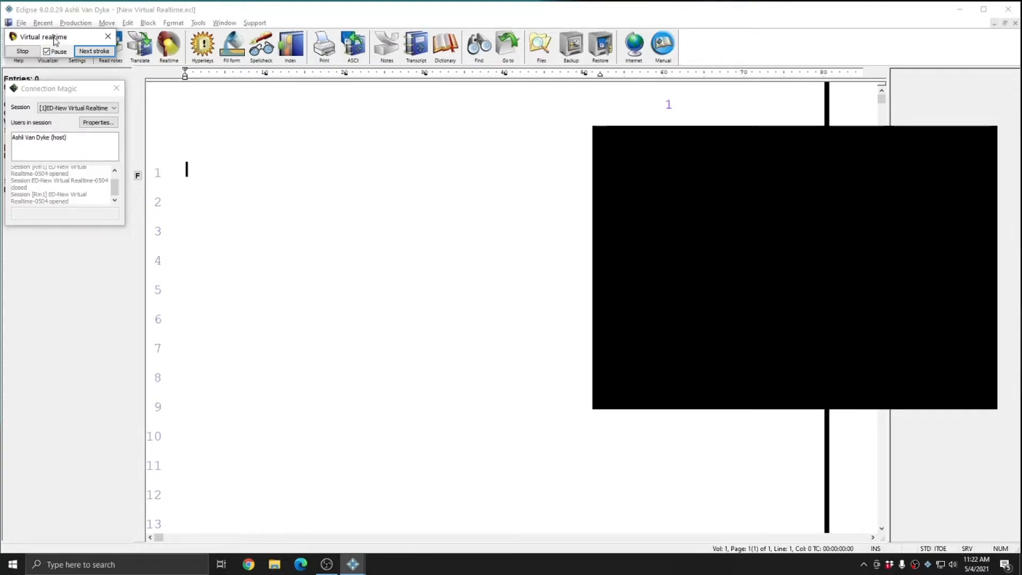
left_click(47, 52)
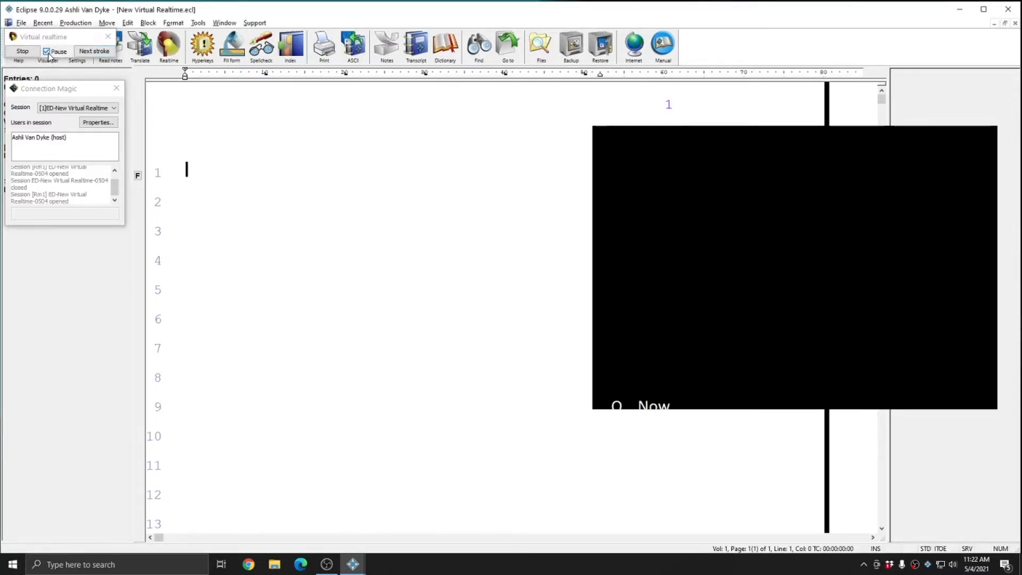
left_click(46, 52)
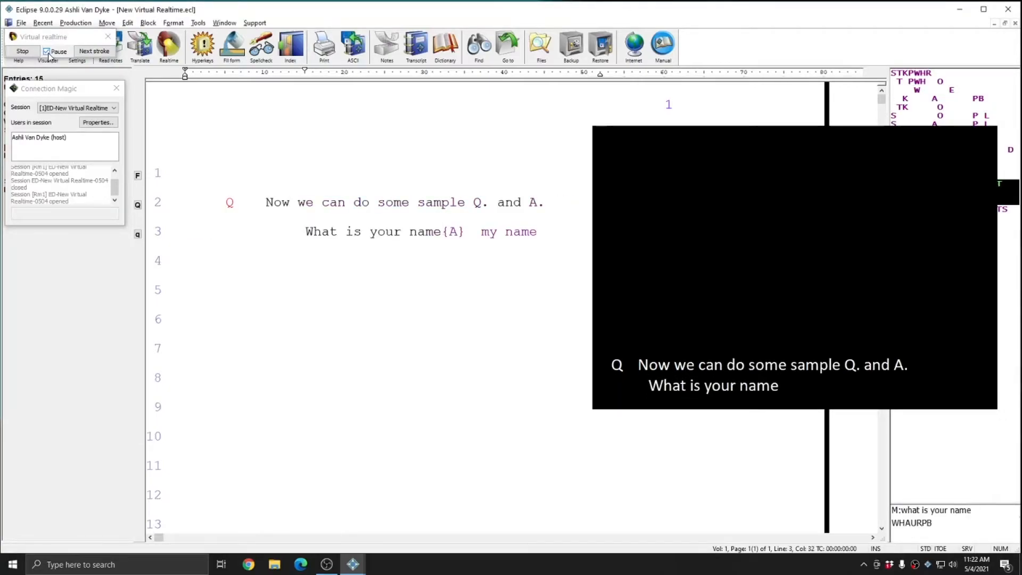
- Advance the paused translation stroke by stroke until the answer reads "I work for ASI"
left_click(86, 52)
left_click(87, 53)
left_click(87, 52)
left_click(86, 53)
left_click(87, 53)
left_click(87, 52)
left_click(87, 52)
left_click(87, 53)
left_click(88, 55)
left_click(89, 55)
left_click(89, 55)
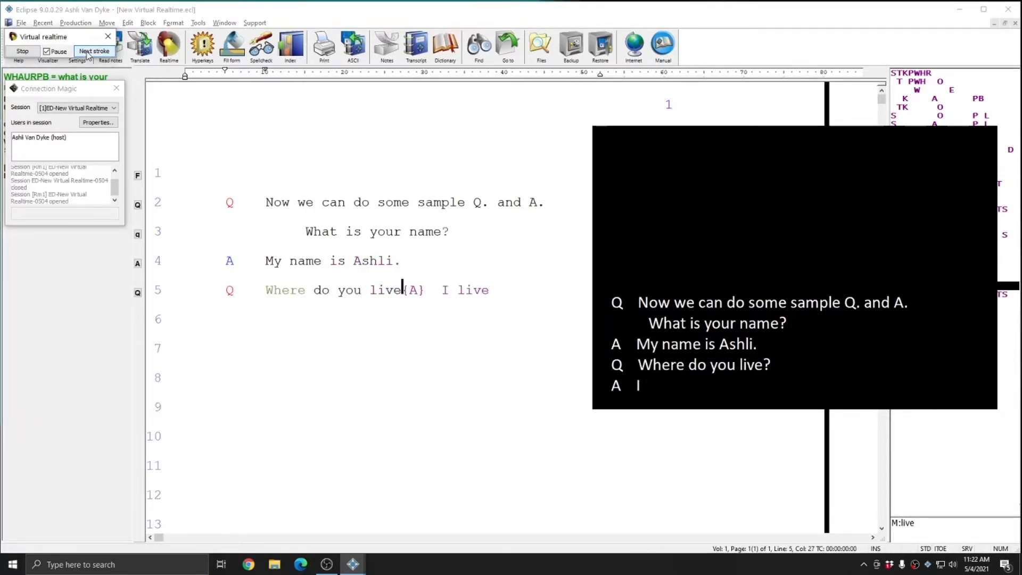
left_click(89, 55)
left_click(88, 55)
left_click(89, 55)
left_click(89, 54)
left_click(88, 55)
left_click(88, 55)
left_click(88, 55)
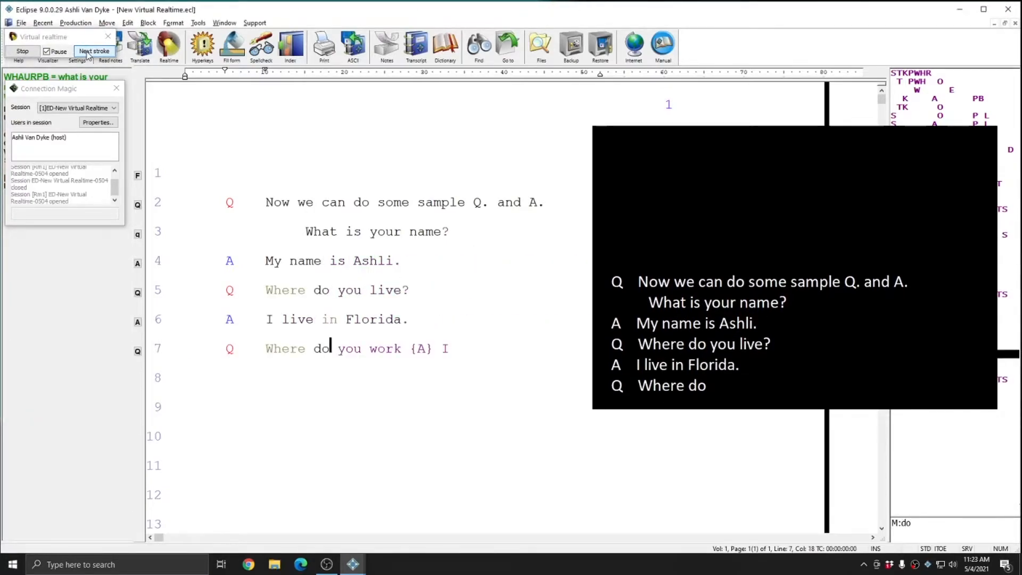
left_click(88, 55)
left_click(88, 55)
left_click(88, 54)
left_click(88, 54)
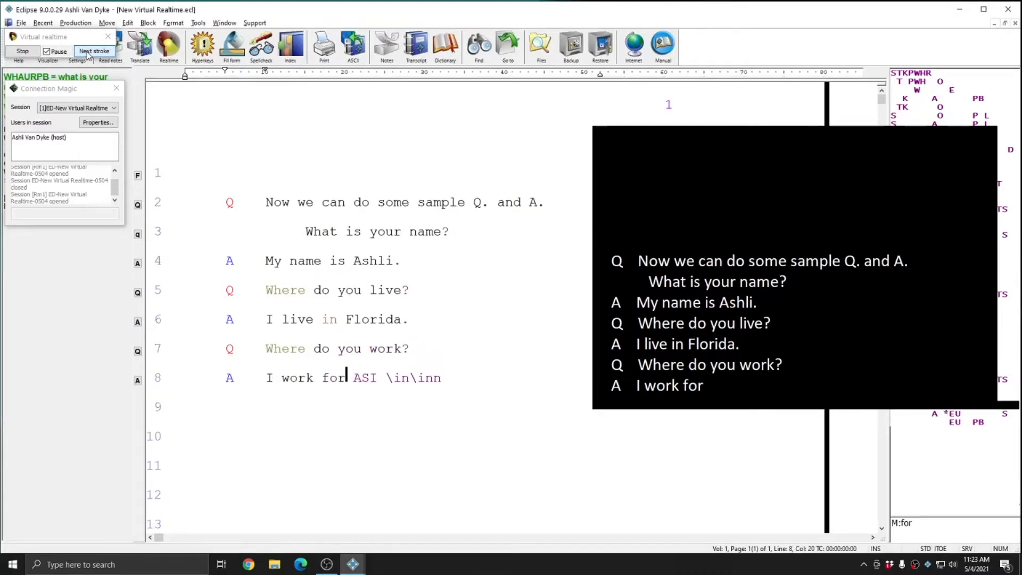
left_click(87, 54)
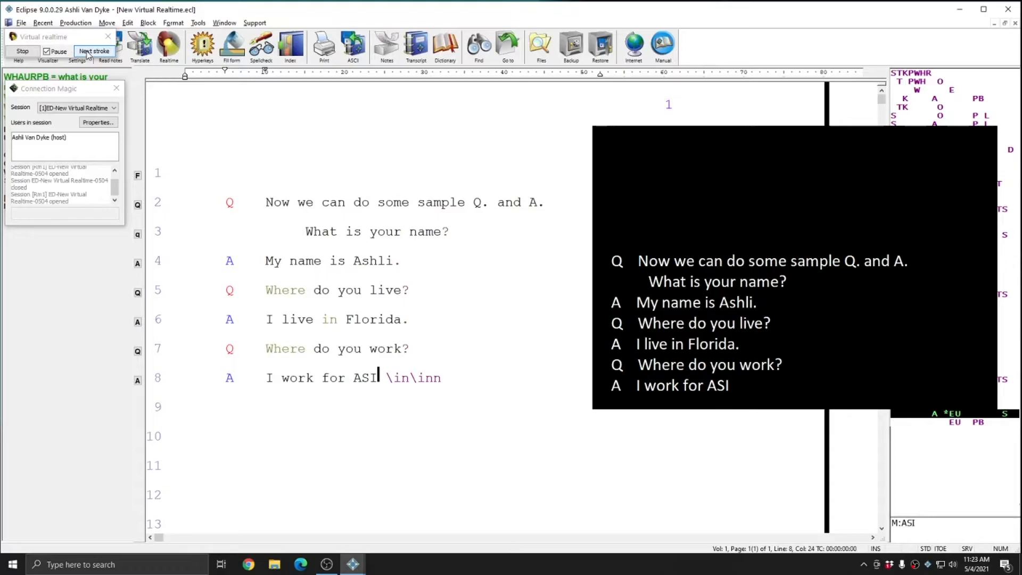
- Resume the translation up to the question "Where did you", pause it, and move the Connection Magic window below the translation statistics
left_click(47, 52)
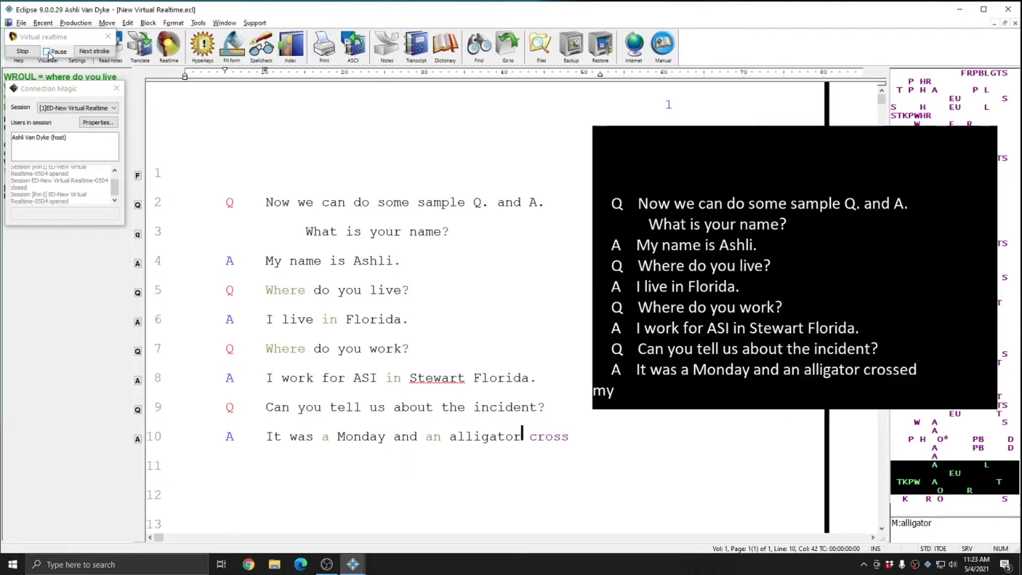
left_click(47, 52)
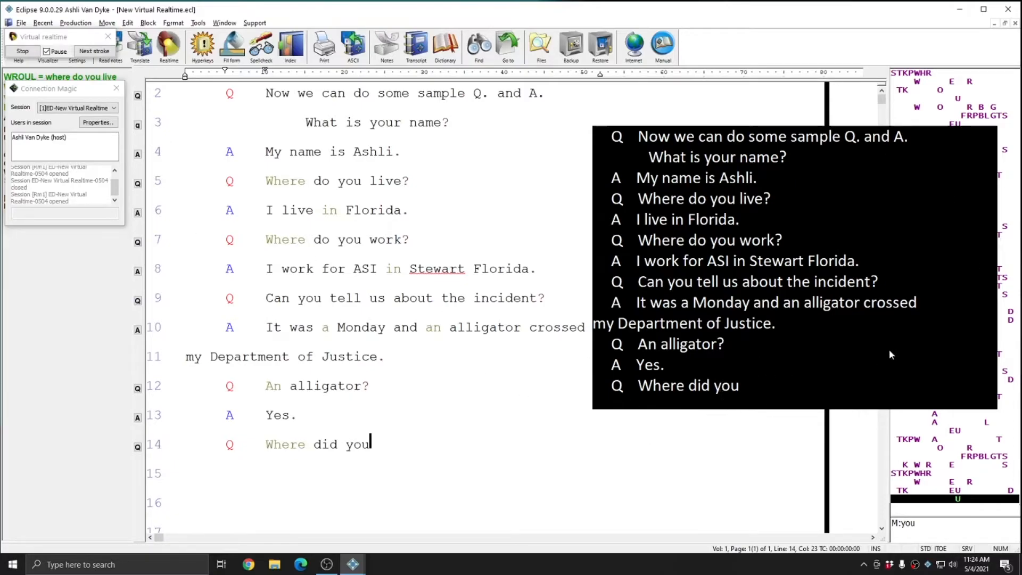
left_click_drag(79, 89, 92, 287)
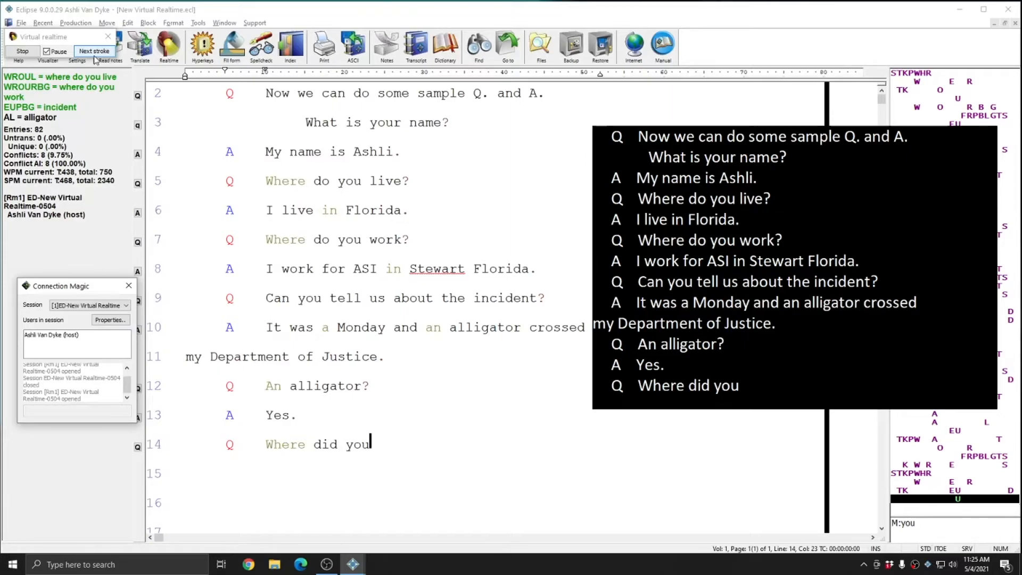
- Run the virtual realtime translation through to completion and return to the beginning of the transcript
left_click(48, 53)
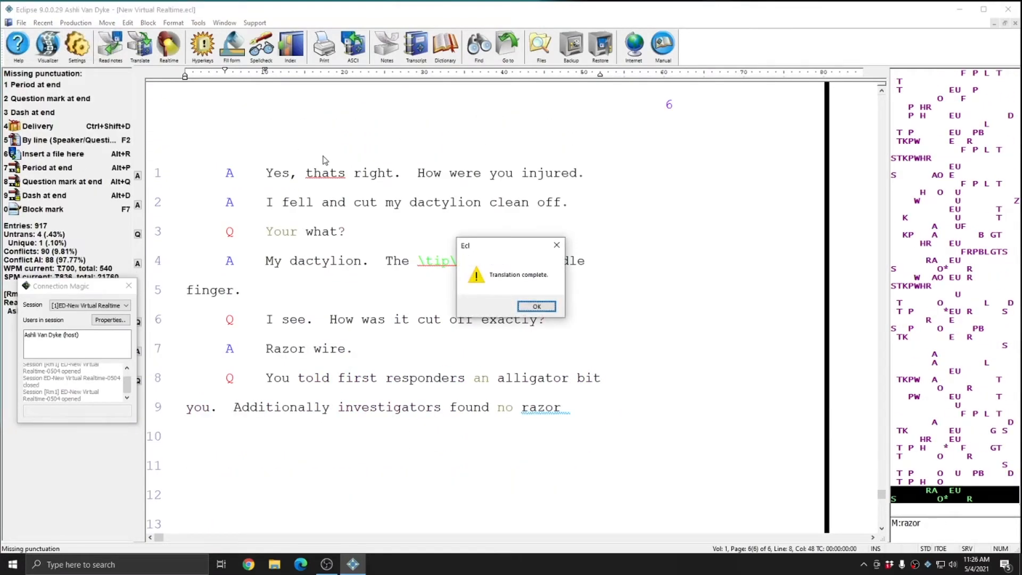
left_click(551, 307)
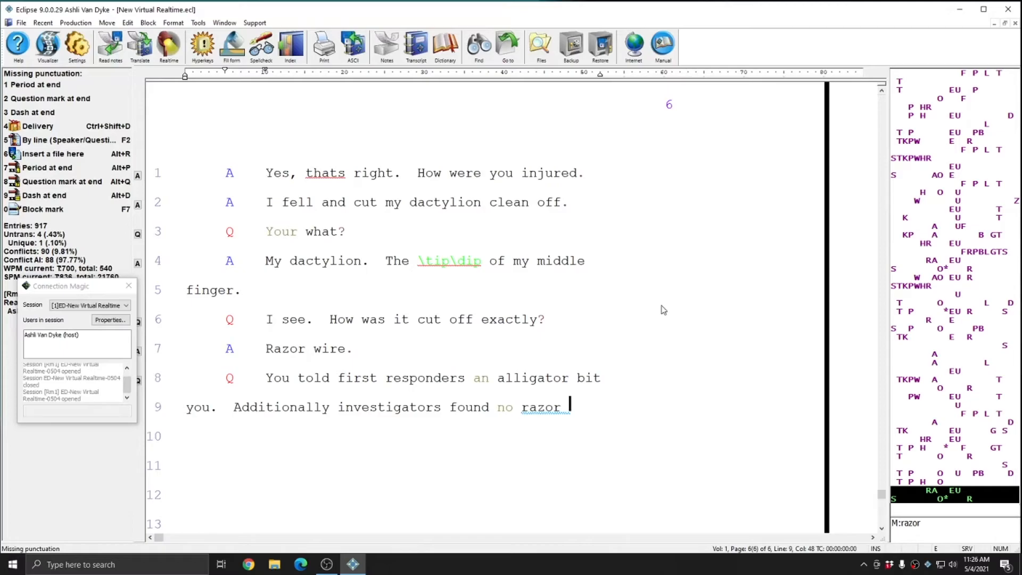
key("ctrl+Home")
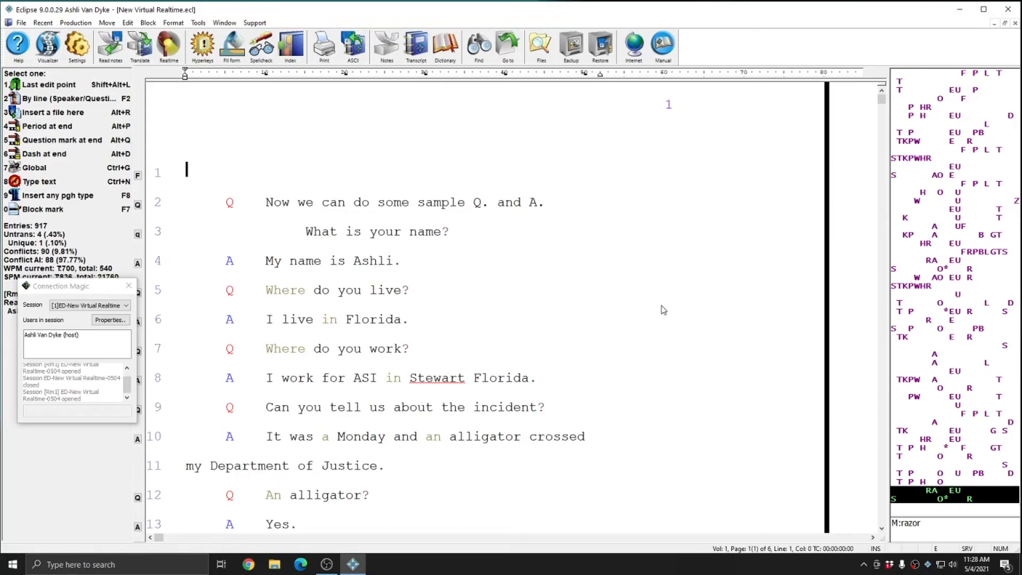
key("alt+t")
left_click(462, 196)
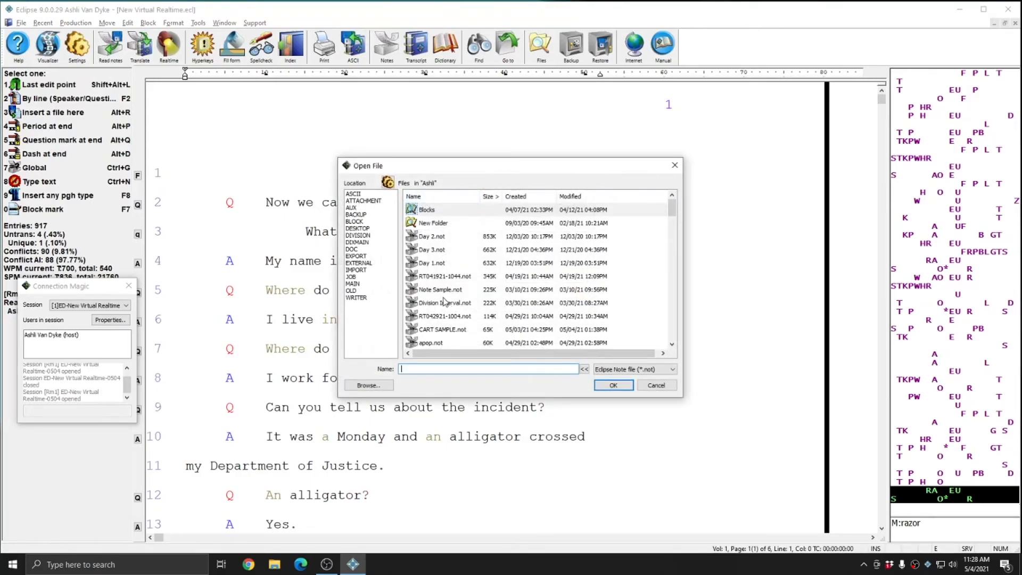
left_click(441, 292)
double_click(441, 293)
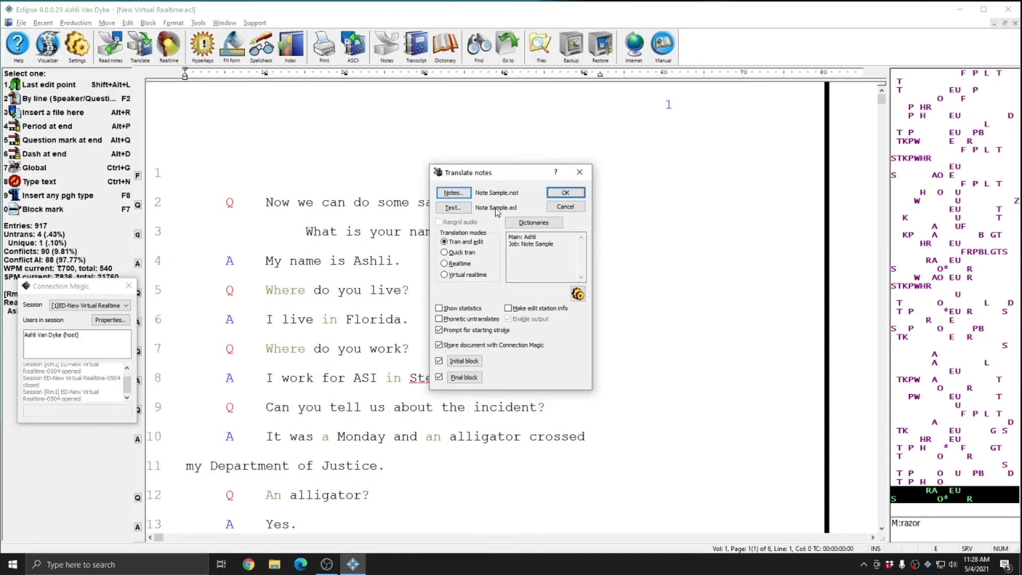
left_click(563, 194)
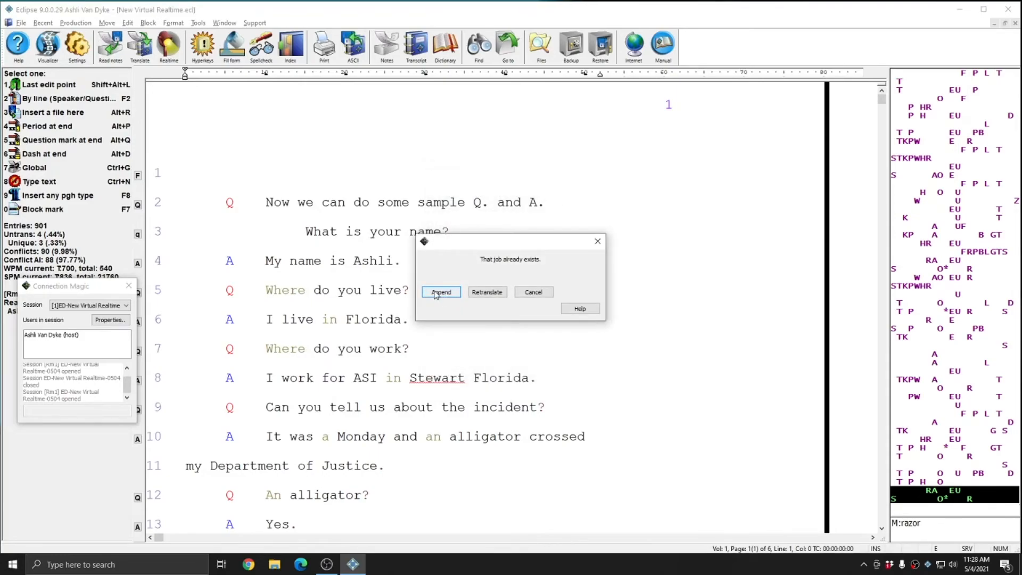
left_click(532, 294)
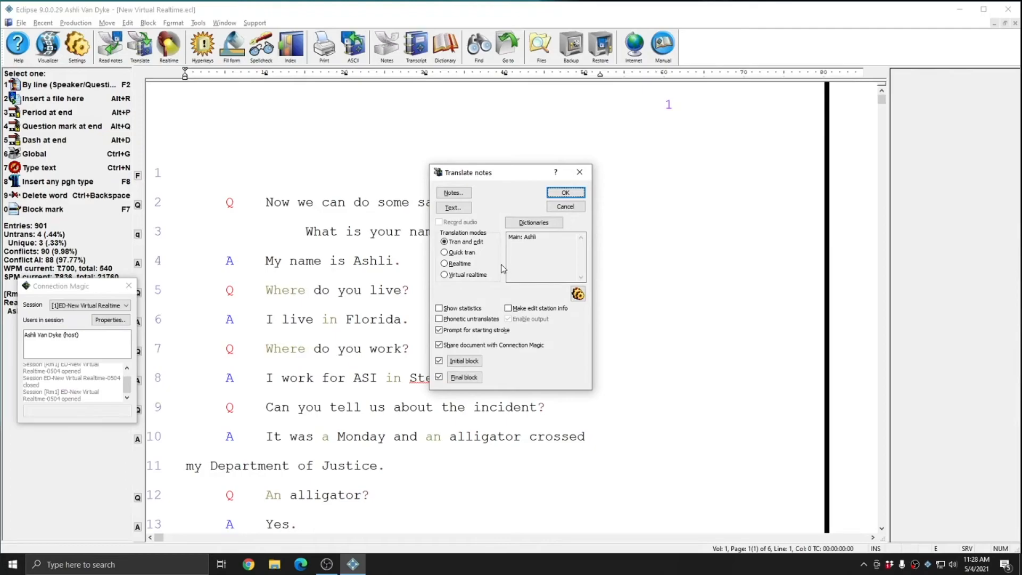
- Choose Note Sample.not as the notes to translate and name the output text file New File Name
left_click(459, 194)
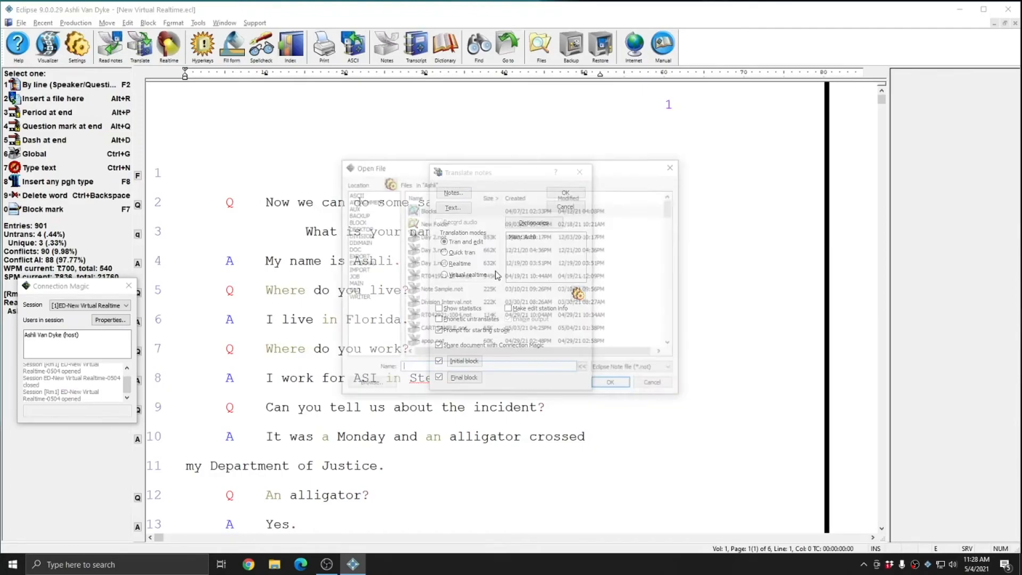
double_click(431, 289)
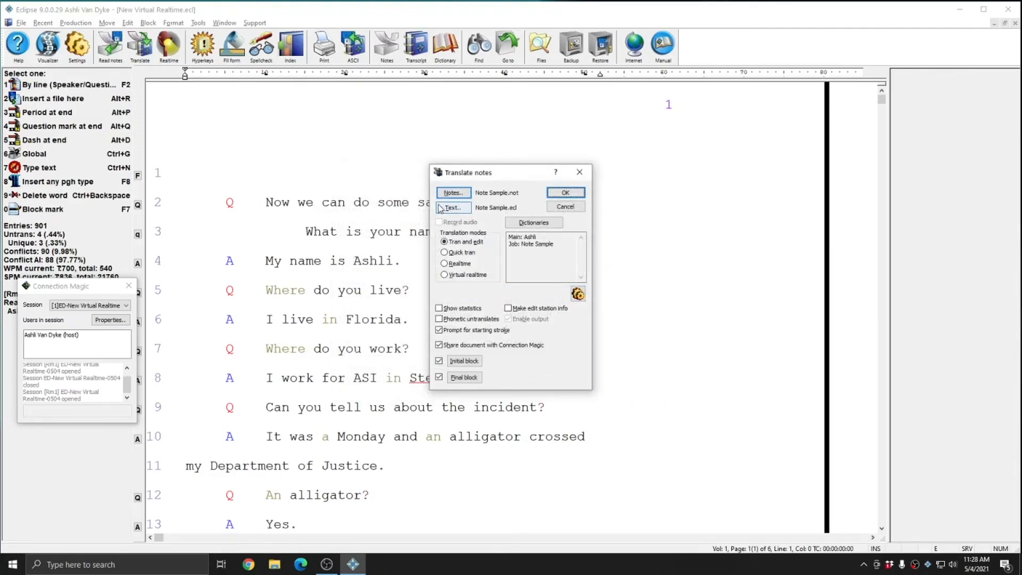
left_click(453, 209)
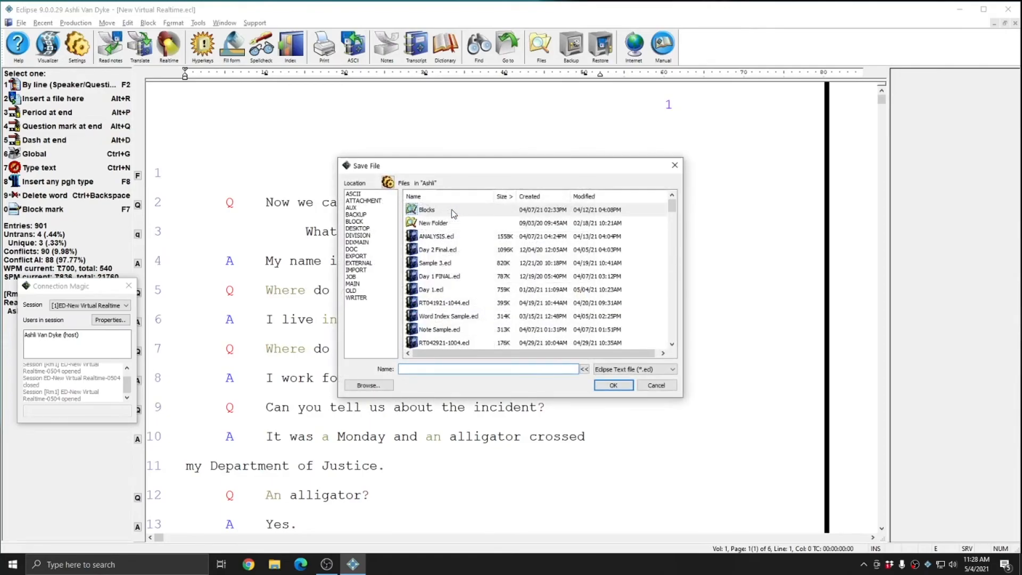
type("Name")
key("Return")
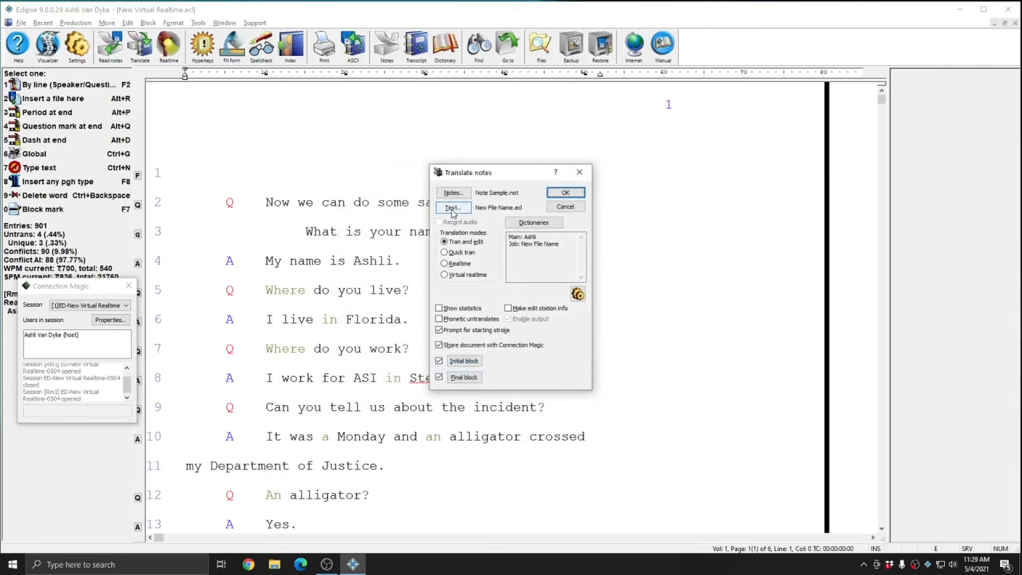